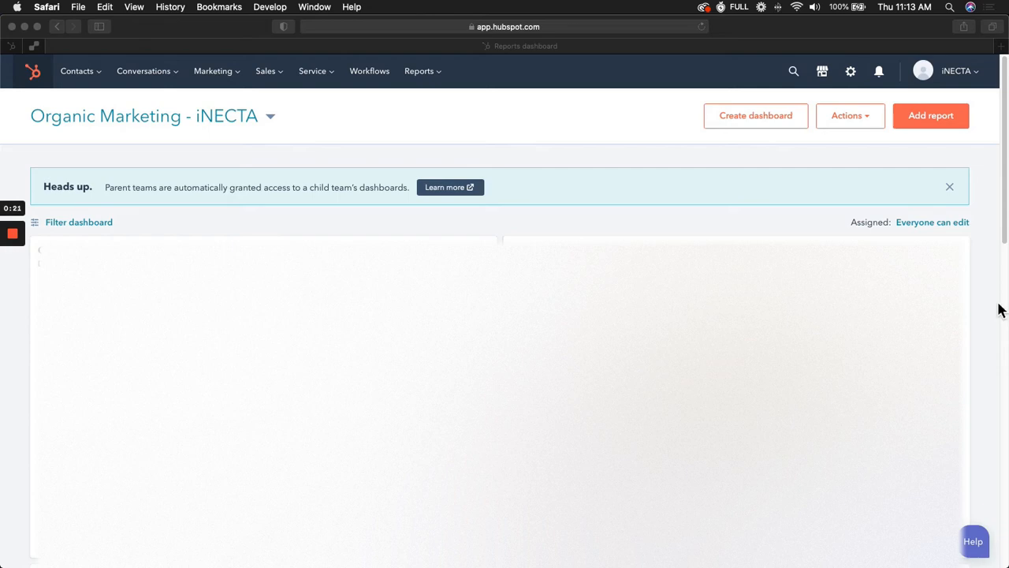
Open the Users & Teams section of the account settings.
{"action": "left_click", "coordinate": [853, 72]}
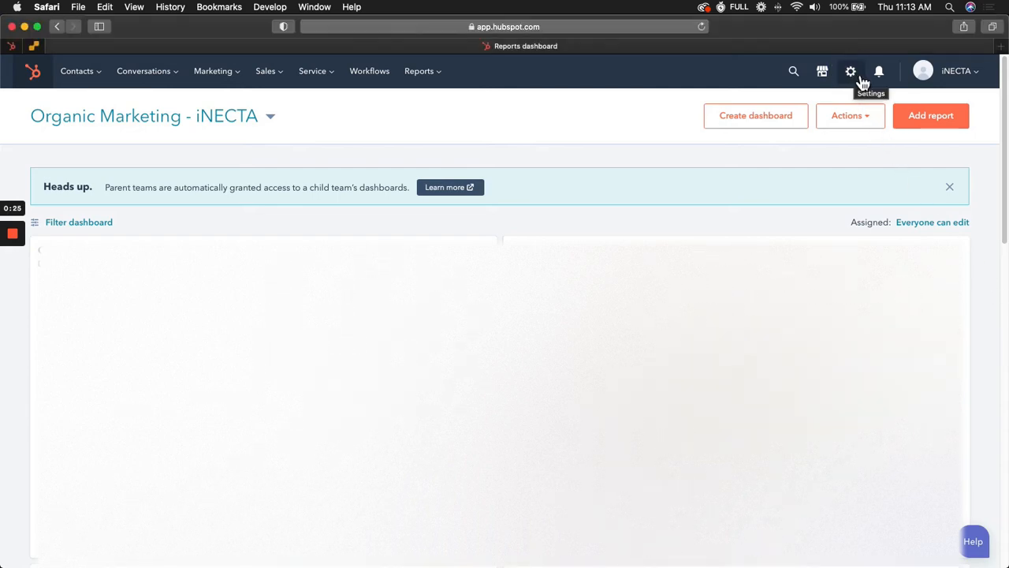
{"action": "left_click", "coordinate": [851, 72]}
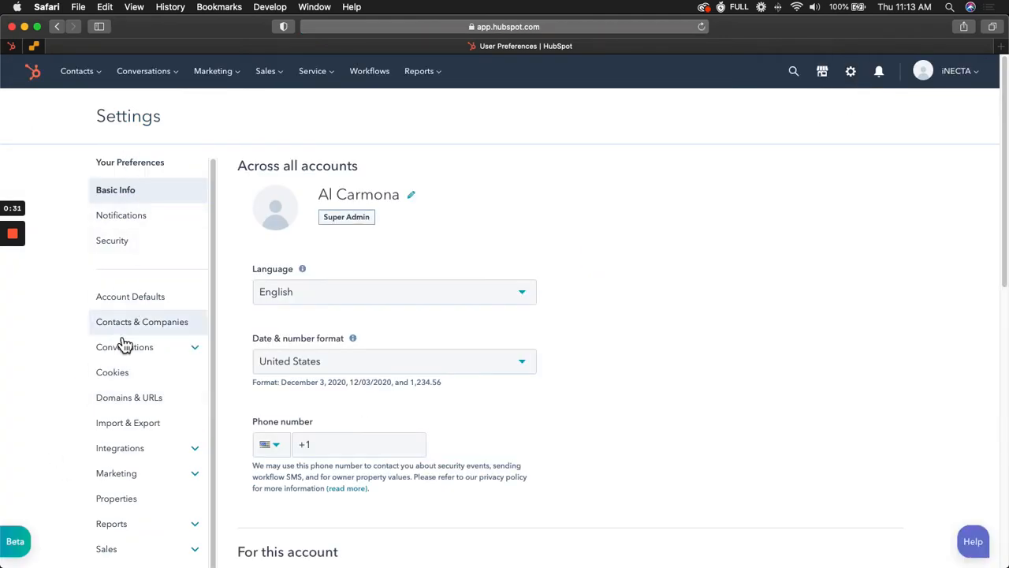
{"action": "scroll", "coordinate": [124, 345], "scroll_direction": "down", "scroll_amount": 5}
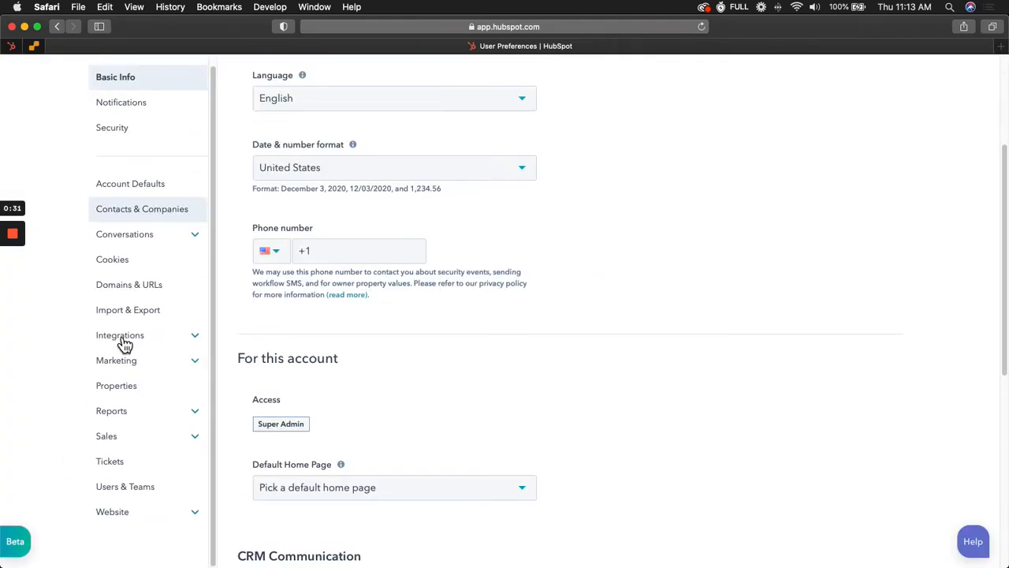
{"action": "left_click", "coordinate": [128, 488]}
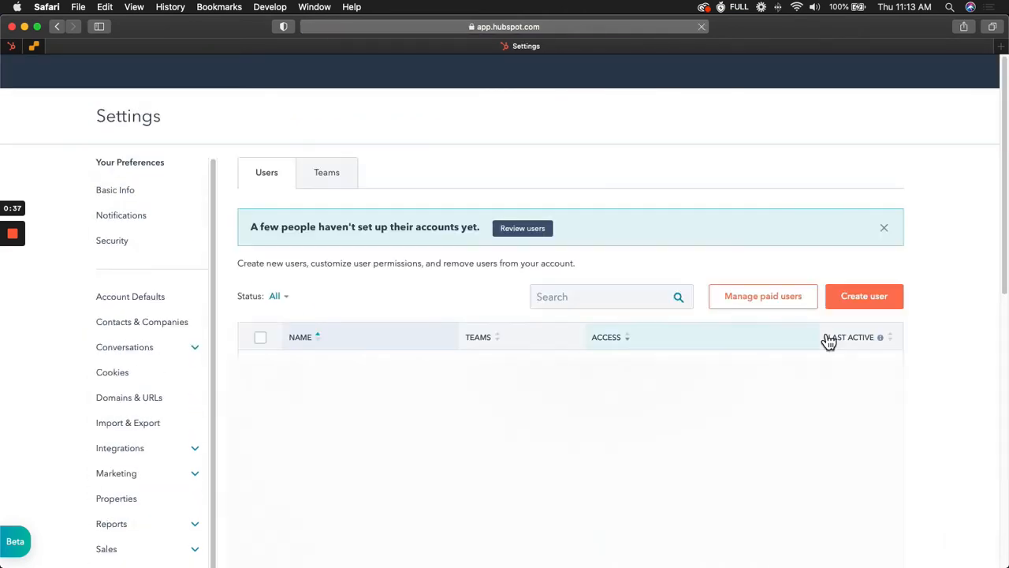
Start creating a new user.
{"action": "scroll", "coordinate": [960, 310], "scroll_direction": "down", "scroll_amount": 2}
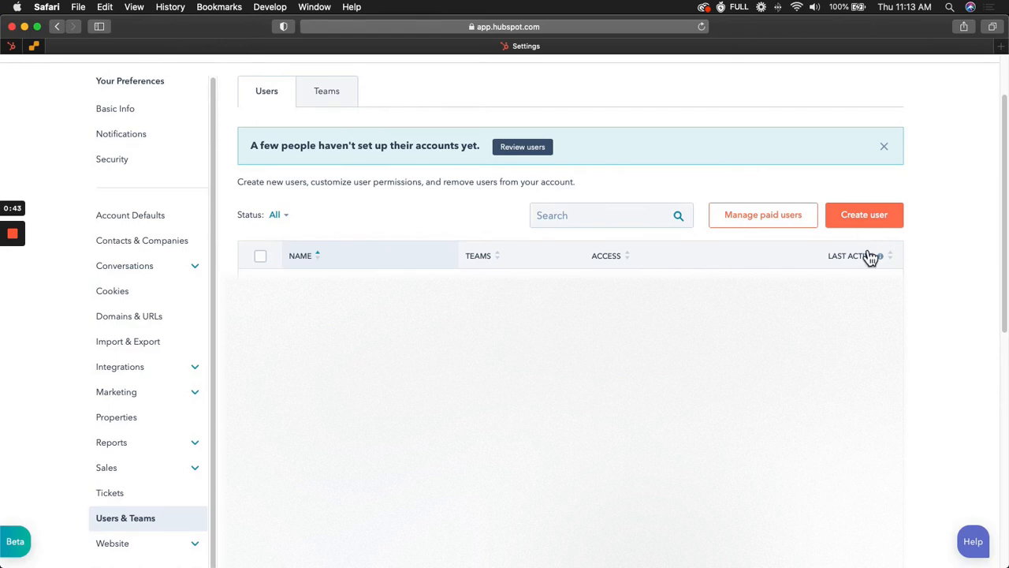
{"action": "scroll", "coordinate": [950, 273], "scroll_direction": "up", "scroll_amount": 2}
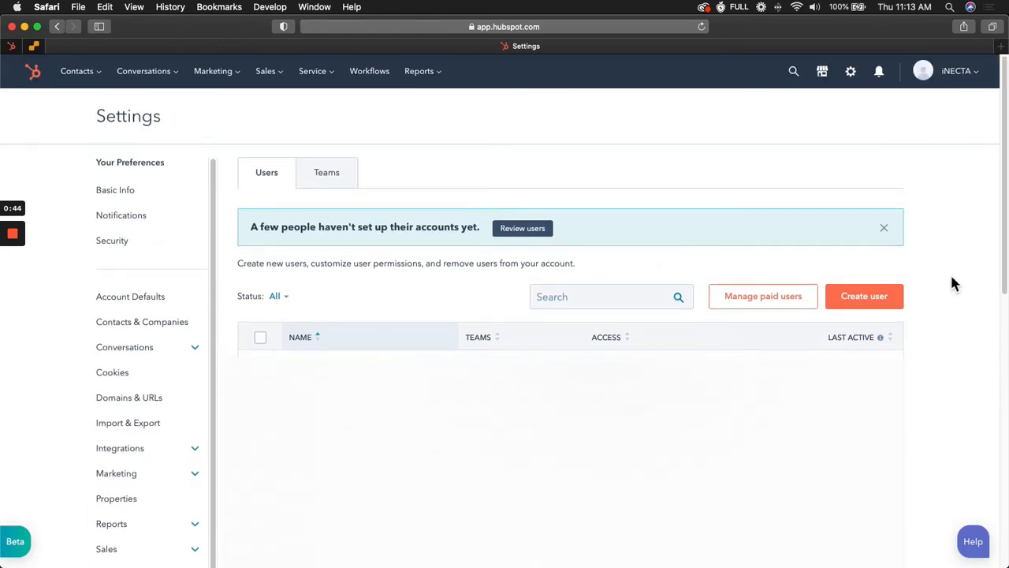
{"action": "left_click", "coordinate": [867, 303]}
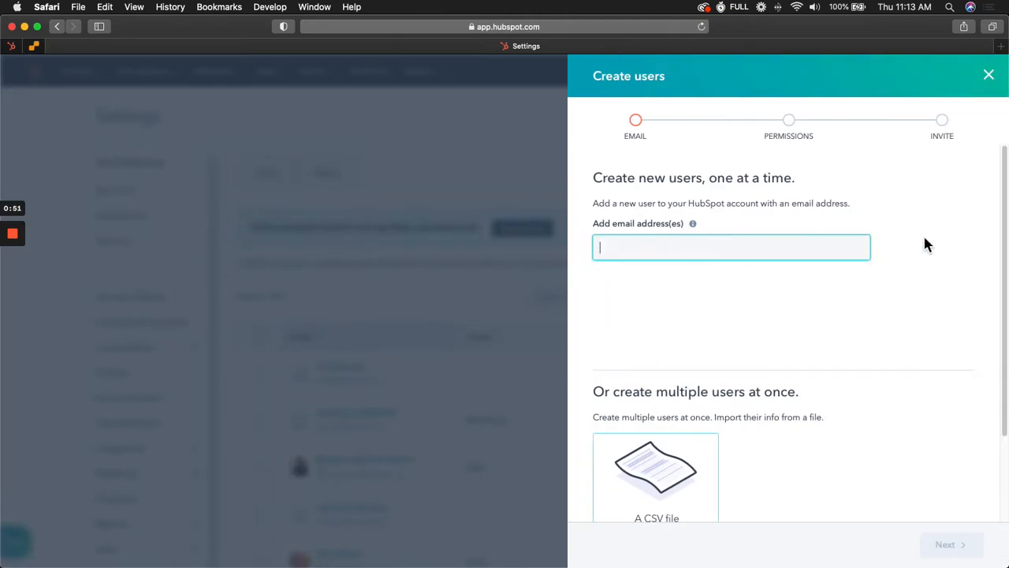
Enter the new user's e-mail address.
{"action": "left_click", "coordinate": [820, 254]}
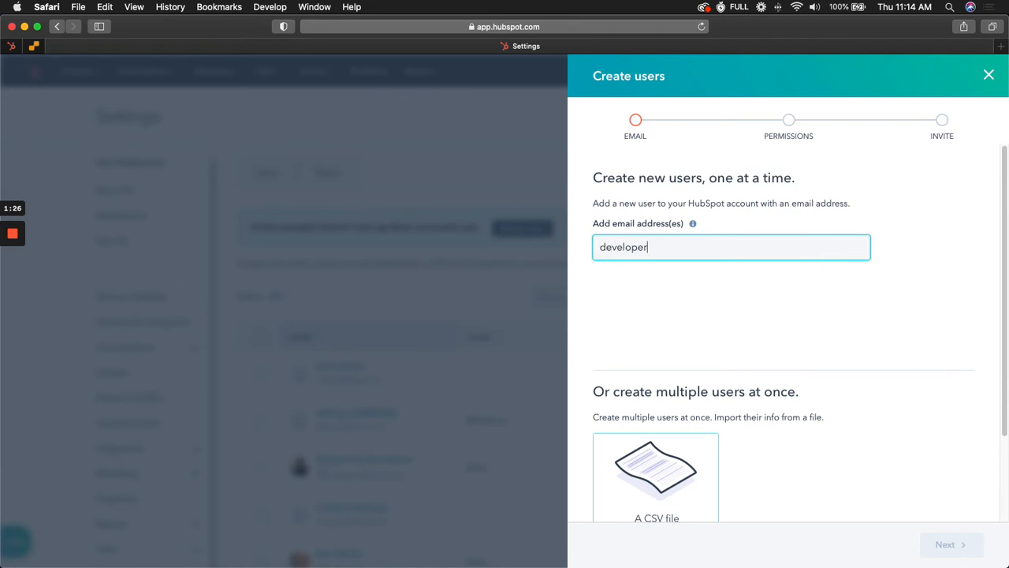
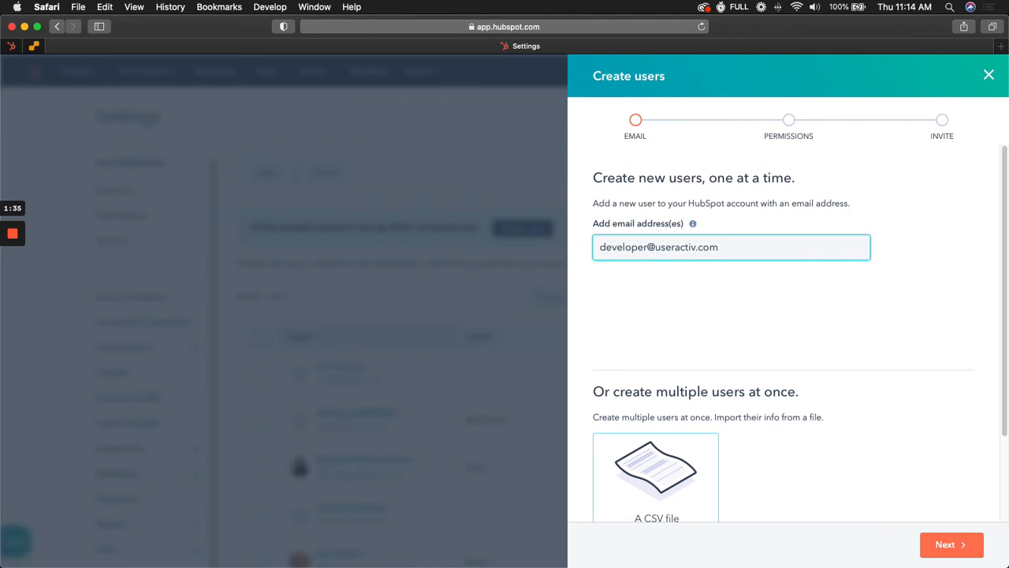
{"action": "key", "text": "Return"}
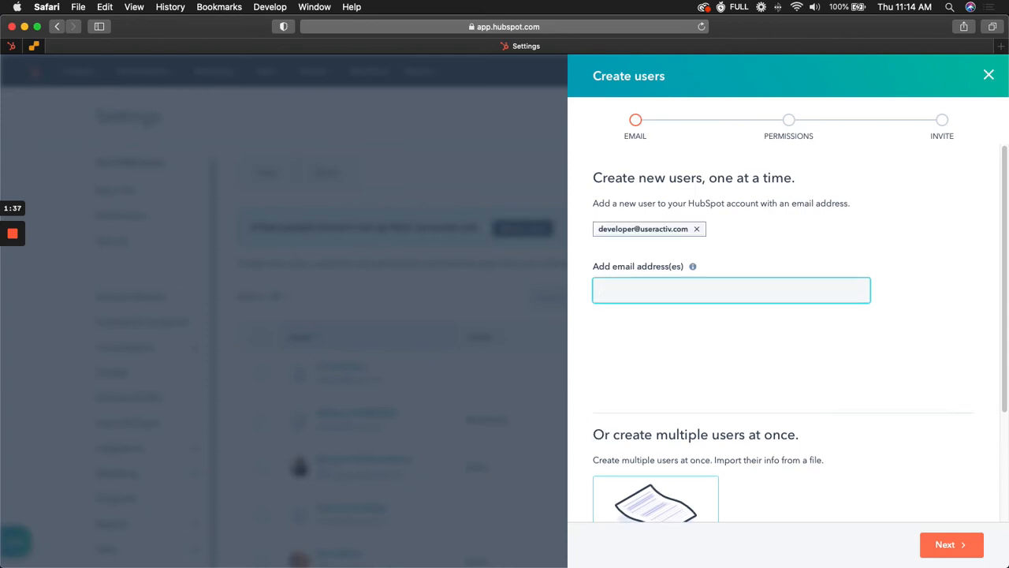
Continue to the permissions step of user creation.
{"action": "scroll", "coordinate": [822, 418], "scroll_direction": "down", "scroll_amount": 3}
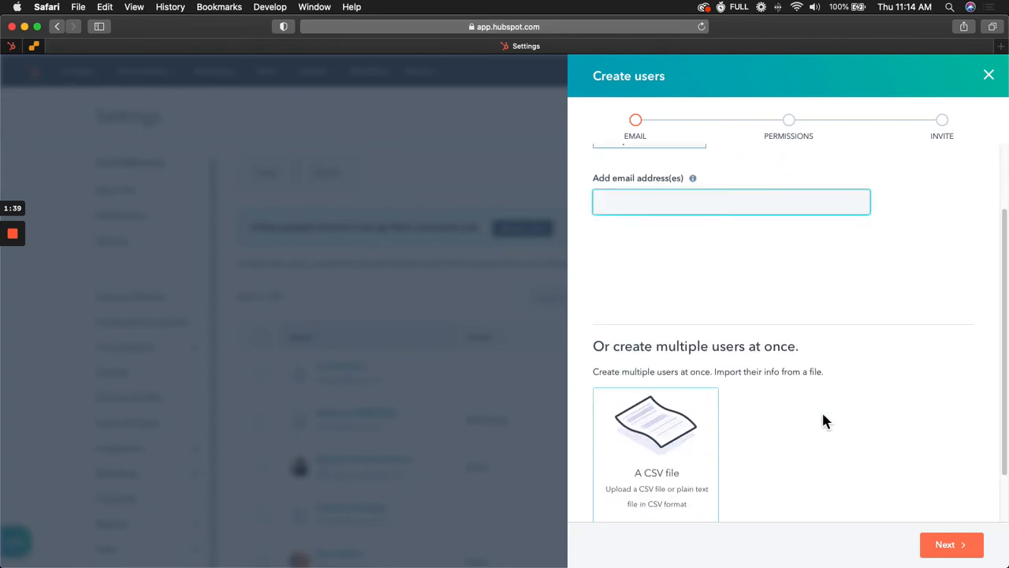
{"action": "scroll", "coordinate": [824, 420], "scroll_direction": "up", "scroll_amount": 3}
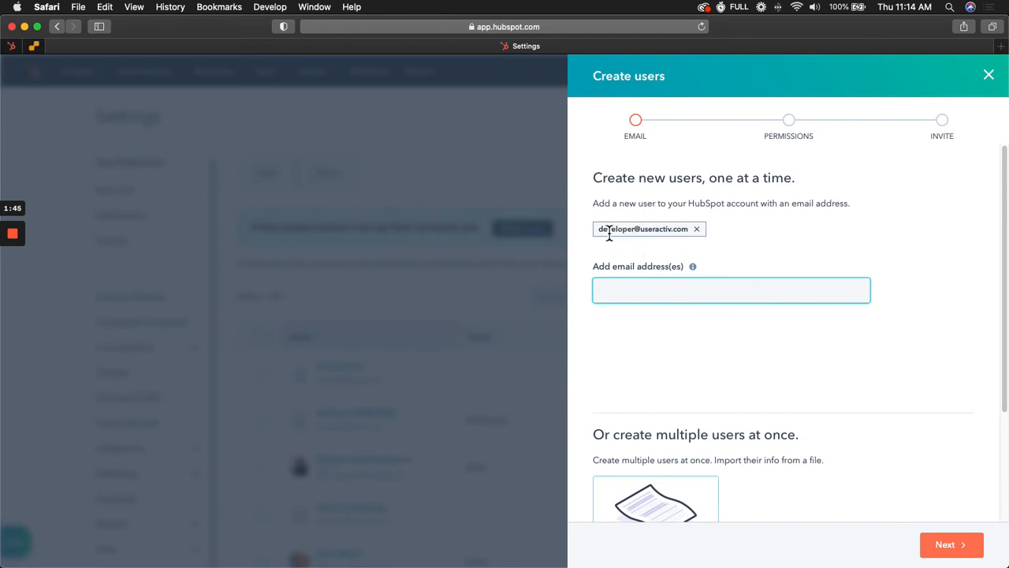
{"action": "left_click", "coordinate": [928, 238]}
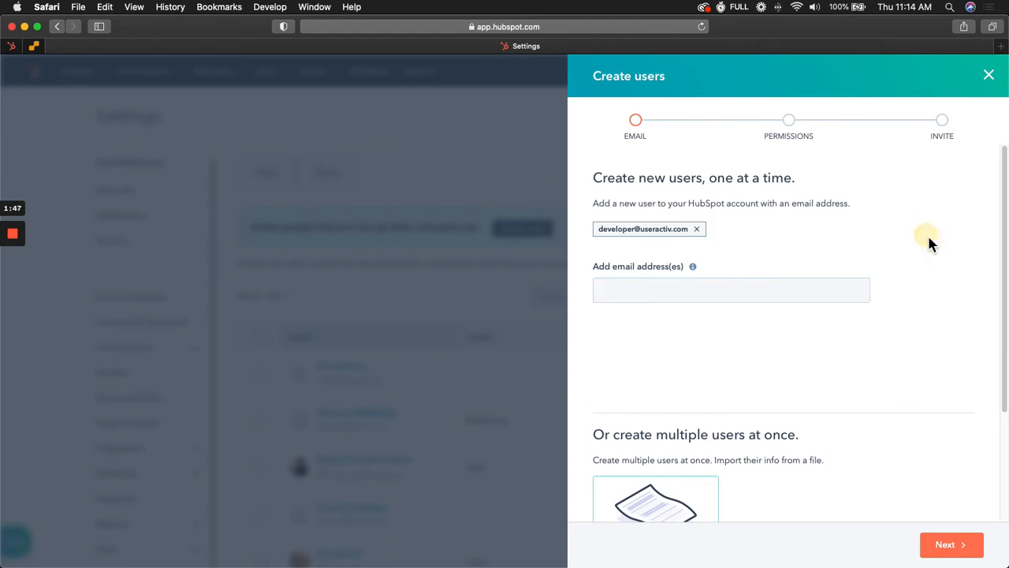
{"action": "scroll", "coordinate": [894, 404], "scroll_direction": "down", "scroll_amount": 1}
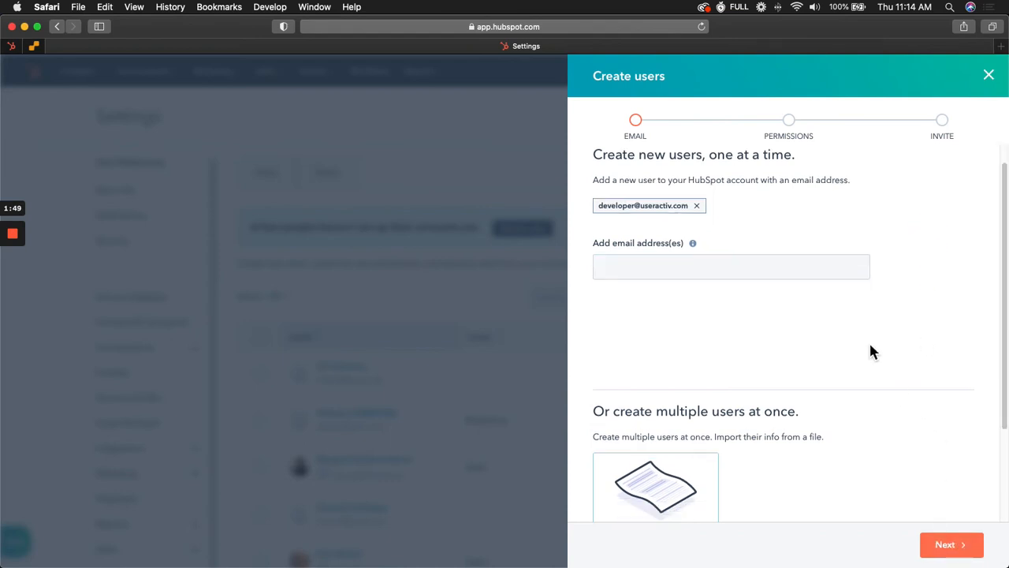
{"action": "scroll", "coordinate": [869, 347], "scroll_direction": "up", "scroll_amount": 1}
{"action": "left_click", "coordinate": [963, 547]}
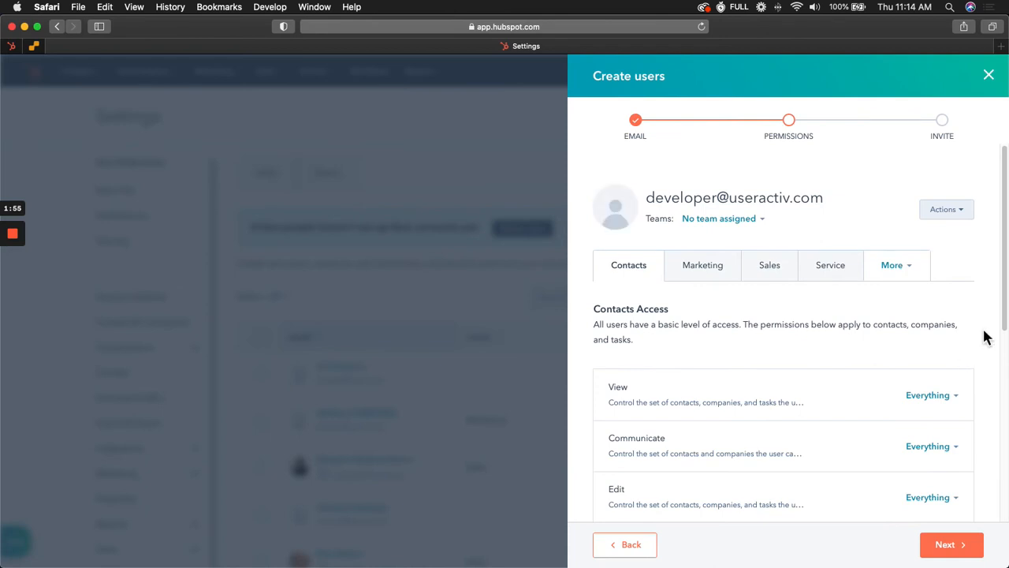
Grant the new user Publish access to the Blog tool in the Marketing permissions.
{"action": "scroll", "coordinate": [984, 335], "scroll_direction": "down", "scroll_amount": 2}
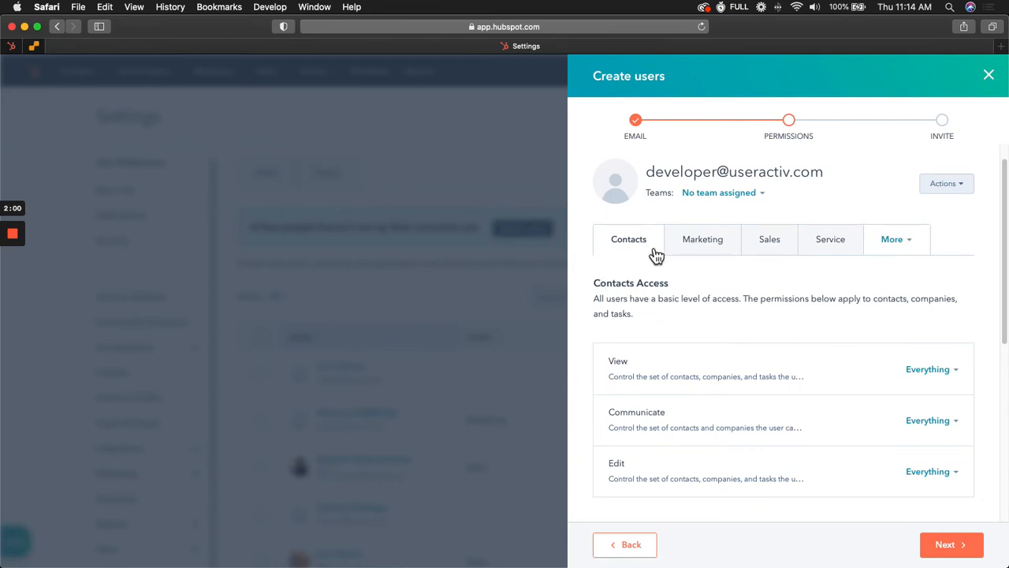
{"action": "left_click", "coordinate": [694, 249]}
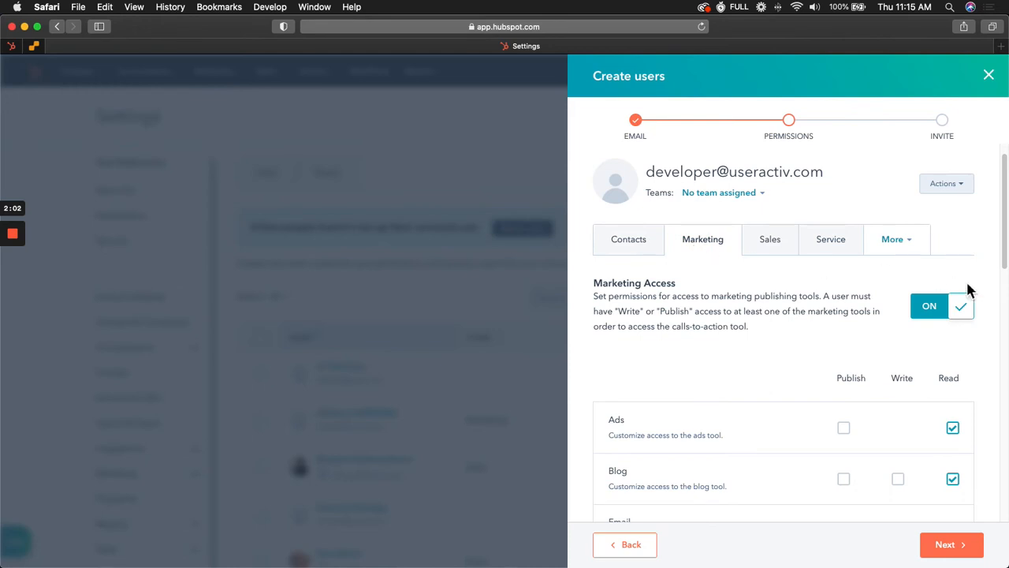
{"action": "scroll", "coordinate": [1002, 266], "scroll_direction": "down", "scroll_amount": 3}
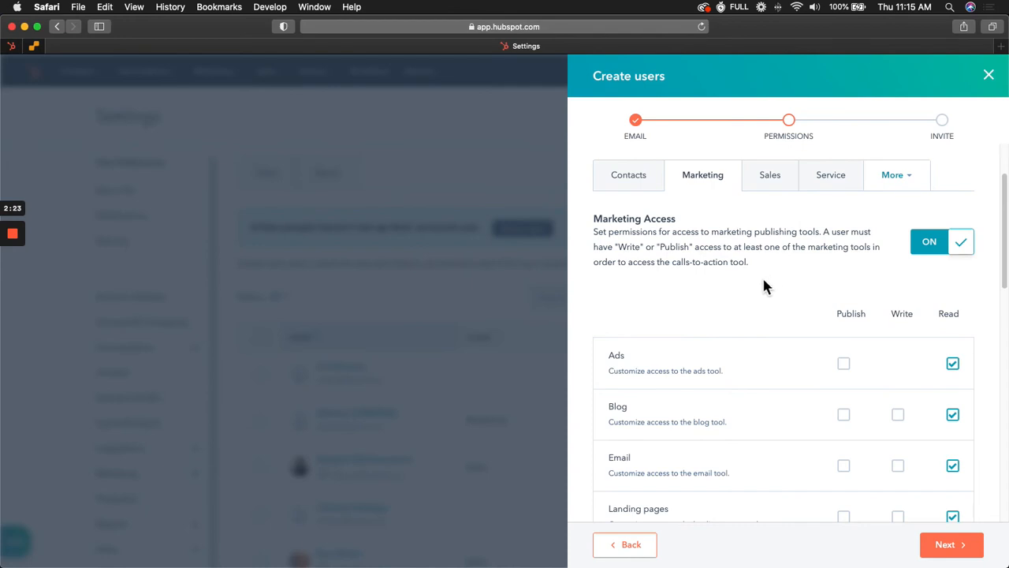
{"action": "scroll", "coordinate": [763, 287], "scroll_direction": "down", "scroll_amount": 3}
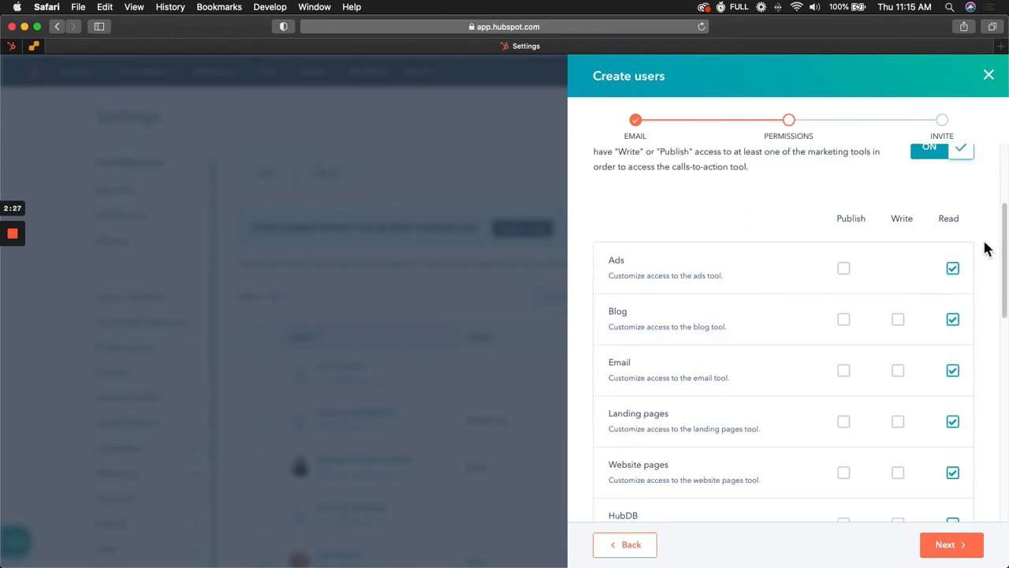
{"action": "scroll", "coordinate": [986, 250], "scroll_direction": "down", "scroll_amount": 2}
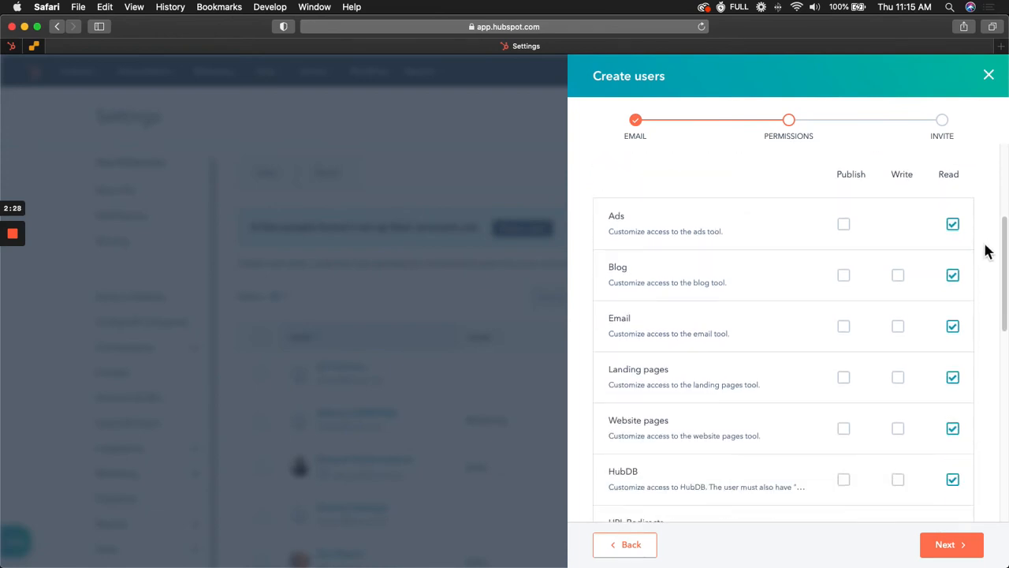
{"action": "left_click", "coordinate": [849, 281]}
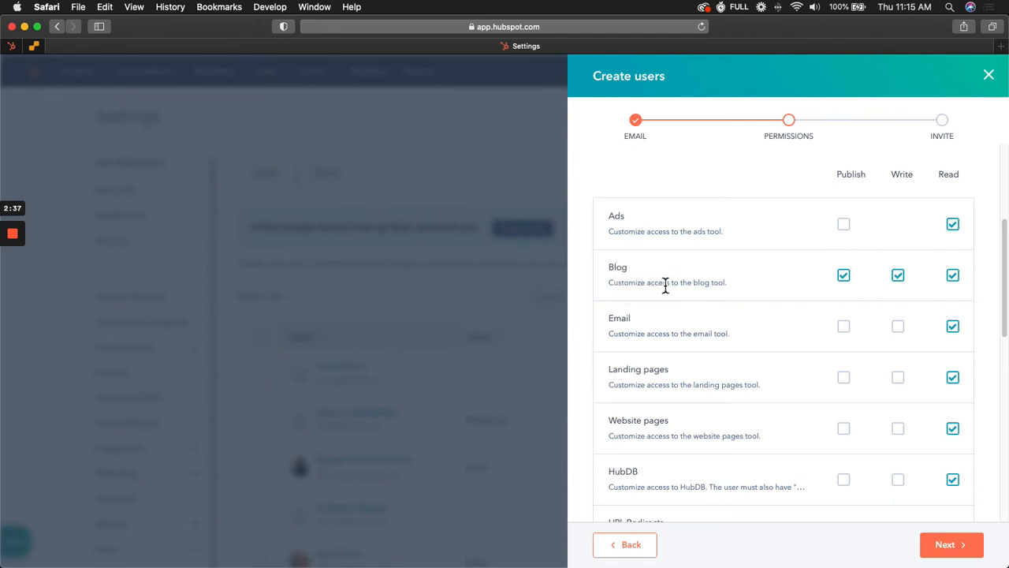
Grant Publish access to the Email, Landing pages and Website pages tools.
{"action": "scroll", "coordinate": [665, 286], "scroll_direction": "down", "scroll_amount": 1}
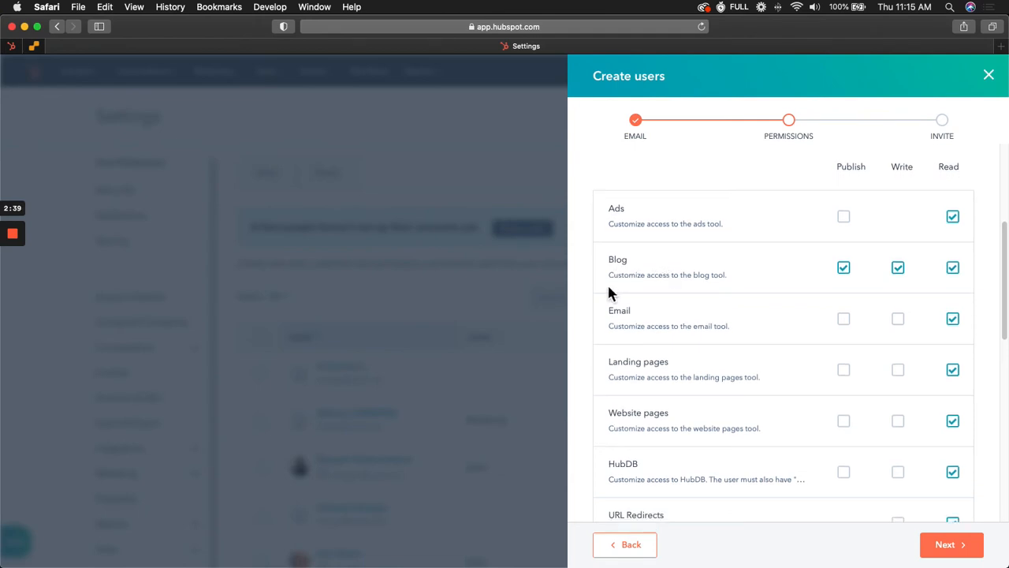
{"action": "scroll", "coordinate": [608, 290], "scroll_direction": "down", "scroll_amount": 2}
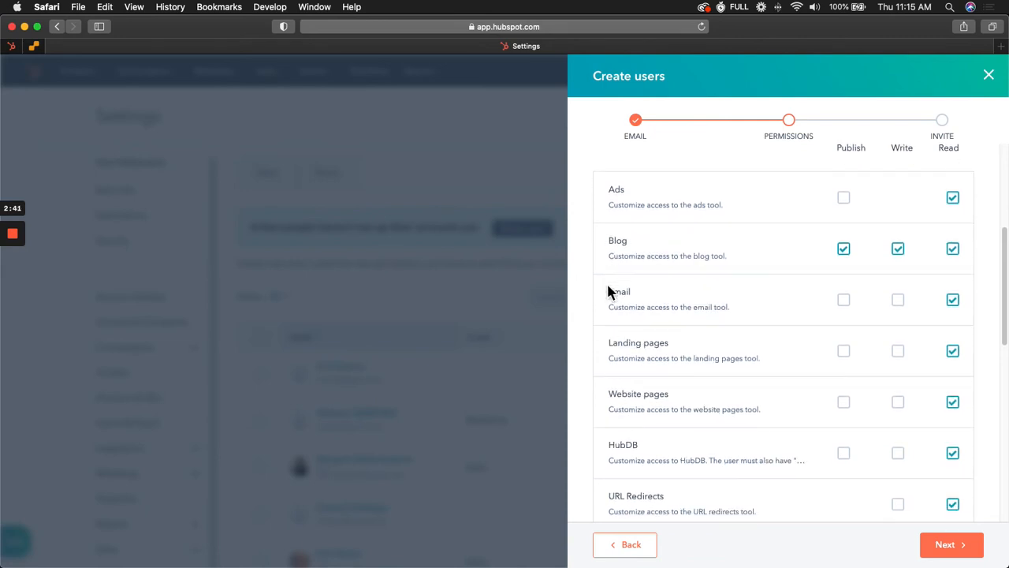
{"action": "left_click", "coordinate": [845, 301]}
{"action": "scroll", "coordinate": [651, 369], "scroll_direction": "down", "scroll_amount": 3}
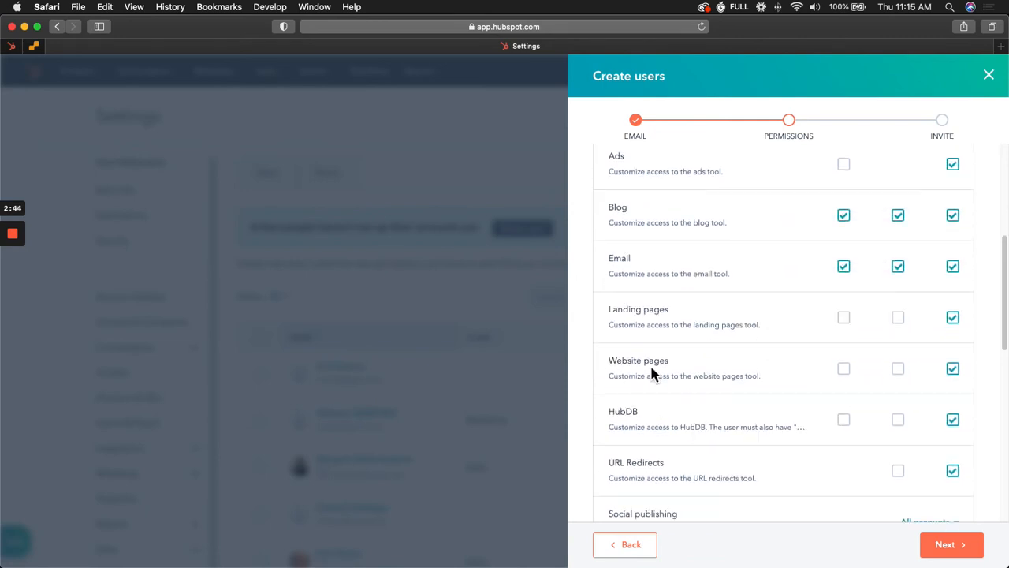
{"action": "left_click", "coordinate": [844, 320]}
{"action": "scroll", "coordinate": [624, 324], "scroll_direction": "down", "scroll_amount": 1}
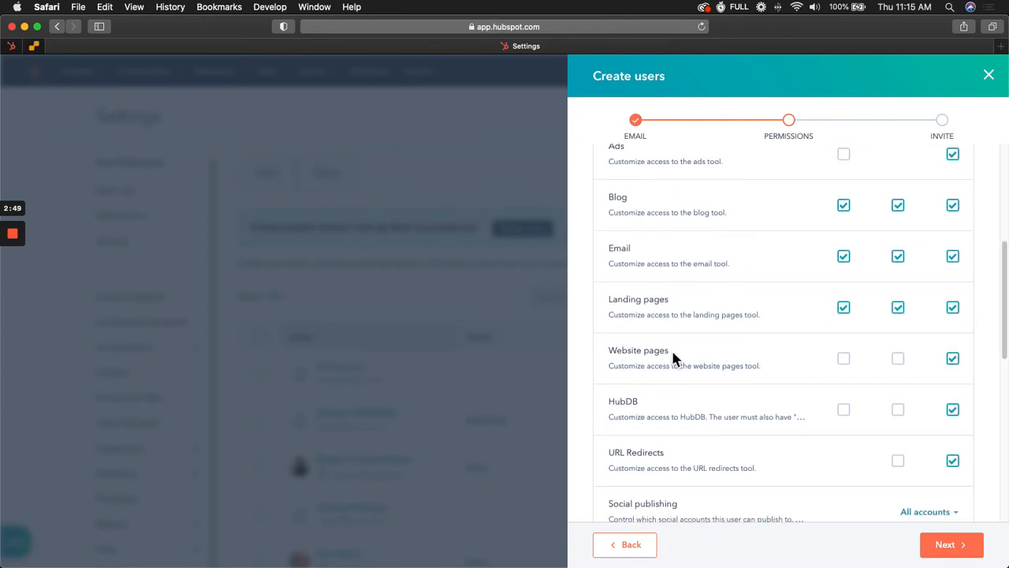
{"action": "left_click", "coordinate": [843, 361]}
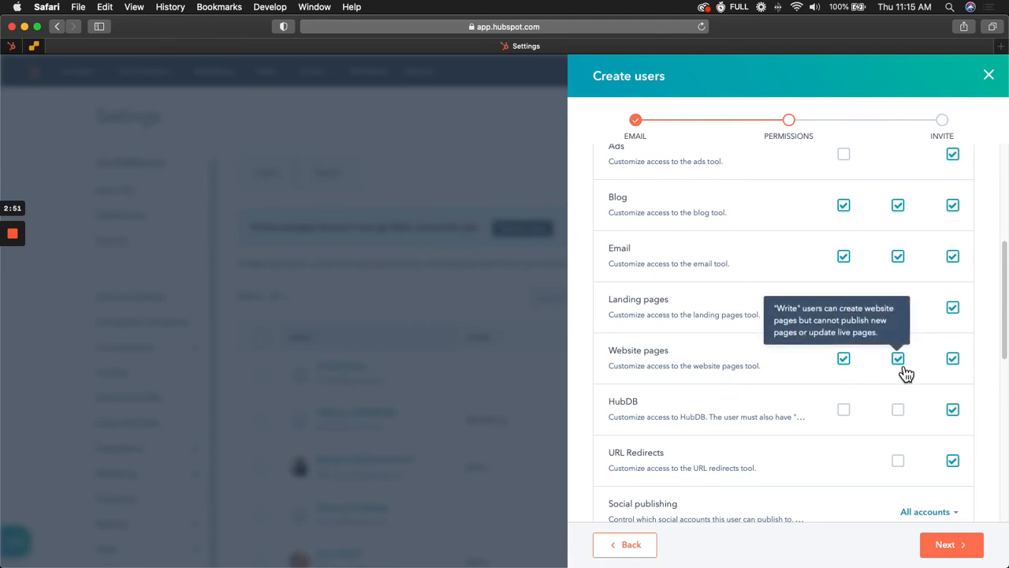
Review the remaining marketing permissions for the new user.
{"action": "scroll", "coordinate": [903, 369], "scroll_direction": "up", "scroll_amount": 2}
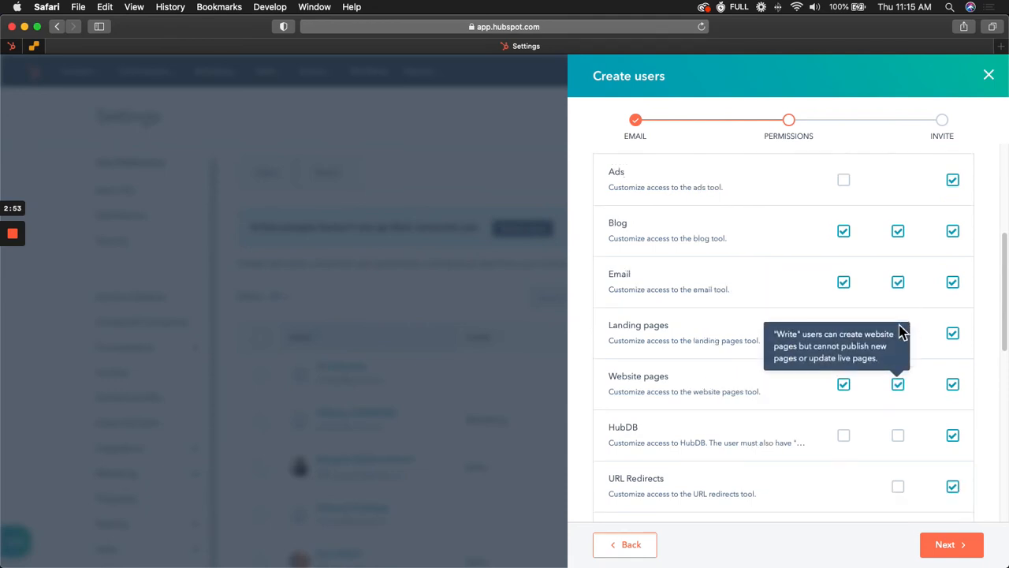
{"action": "scroll", "coordinate": [901, 329], "scroll_direction": "up", "scroll_amount": 5}
{"action": "scroll", "coordinate": [997, 306], "scroll_direction": "down", "scroll_amount": 2}
{"action": "scroll", "coordinate": [919, 268], "scroll_direction": "down", "scroll_amount": 8}
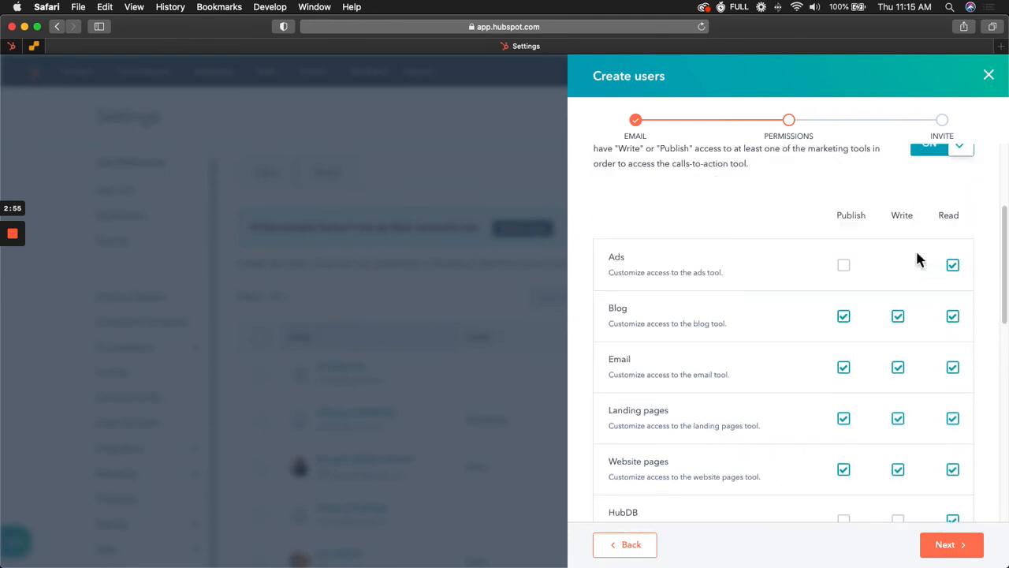
{"action": "scroll", "coordinate": [897, 300], "scroll_direction": "up", "scroll_amount": 5}
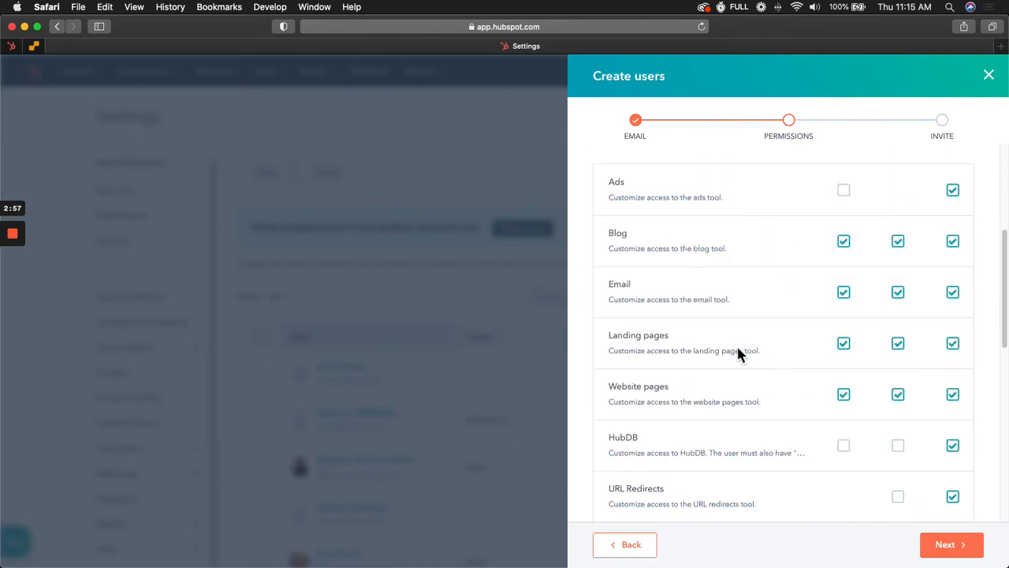
{"action": "scroll", "coordinate": [805, 394], "scroll_direction": "down", "scroll_amount": 1}
{"action": "scroll", "coordinate": [805, 394], "scroll_direction": "down", "scroll_amount": 1}
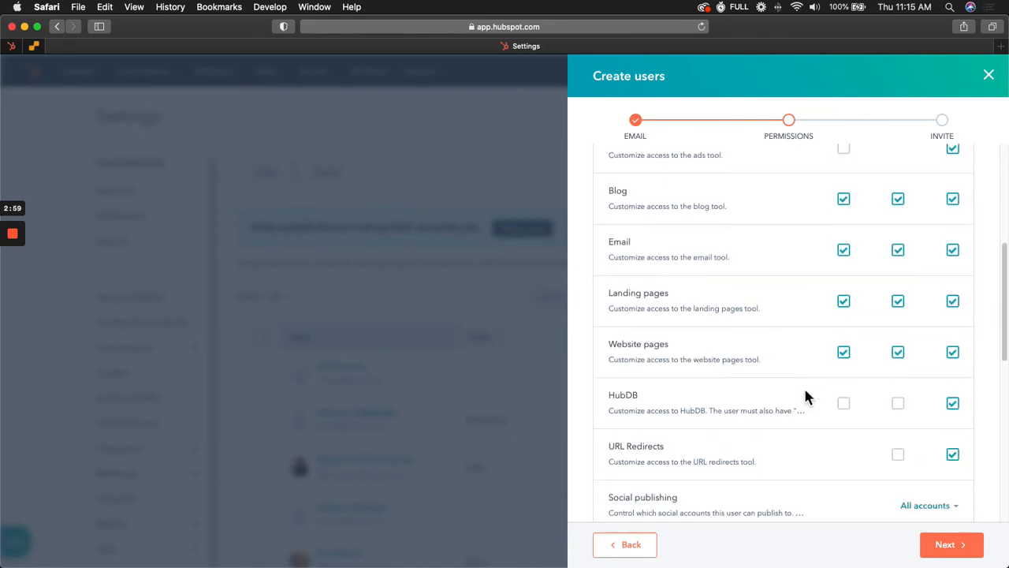
{"action": "scroll", "coordinate": [805, 397], "scroll_direction": "down", "scroll_amount": 2}
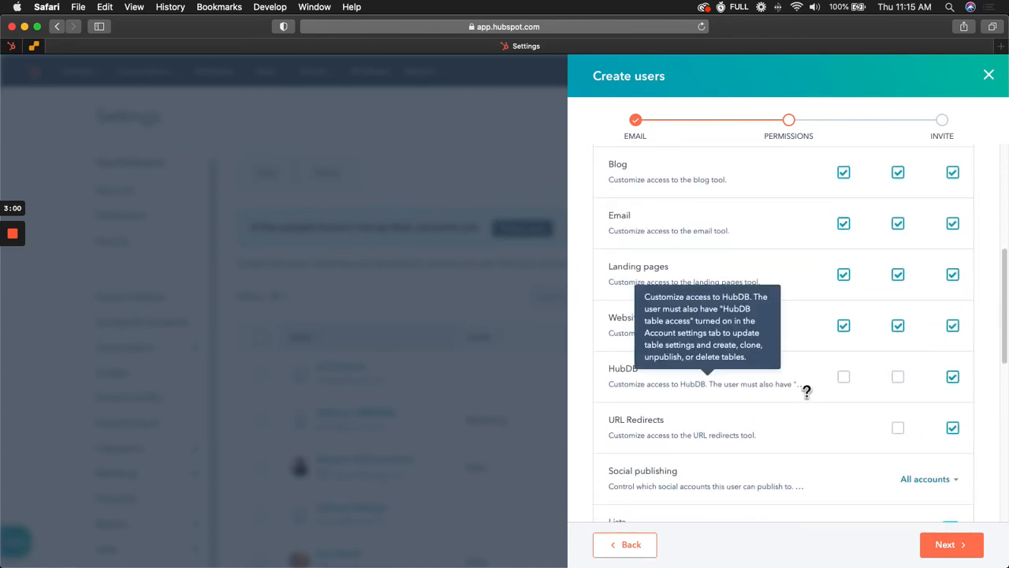
{"action": "scroll", "coordinate": [805, 397], "scroll_direction": "down", "scroll_amount": 2}
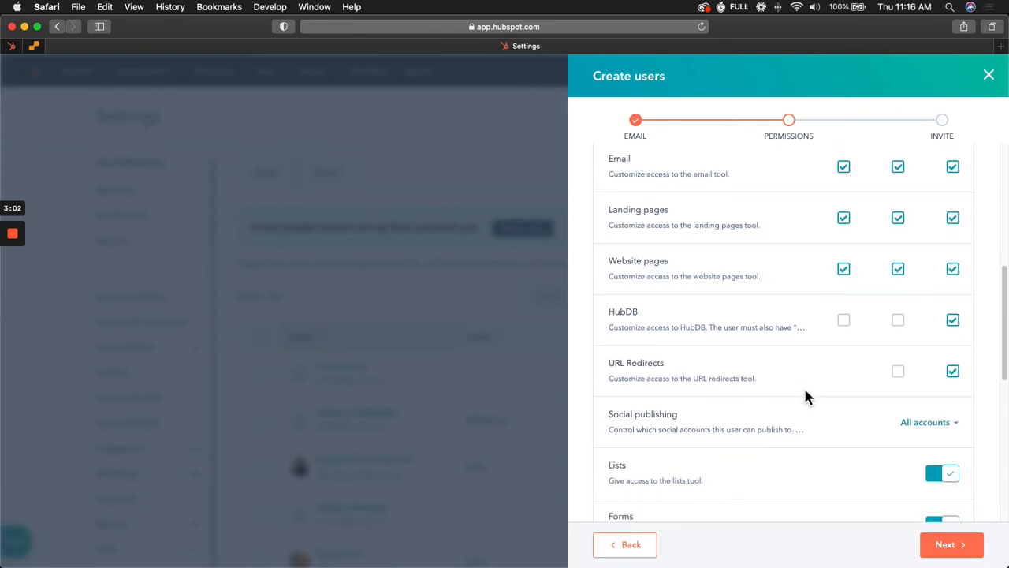
{"action": "scroll", "coordinate": [805, 396], "scroll_direction": "down", "scroll_amount": 4}
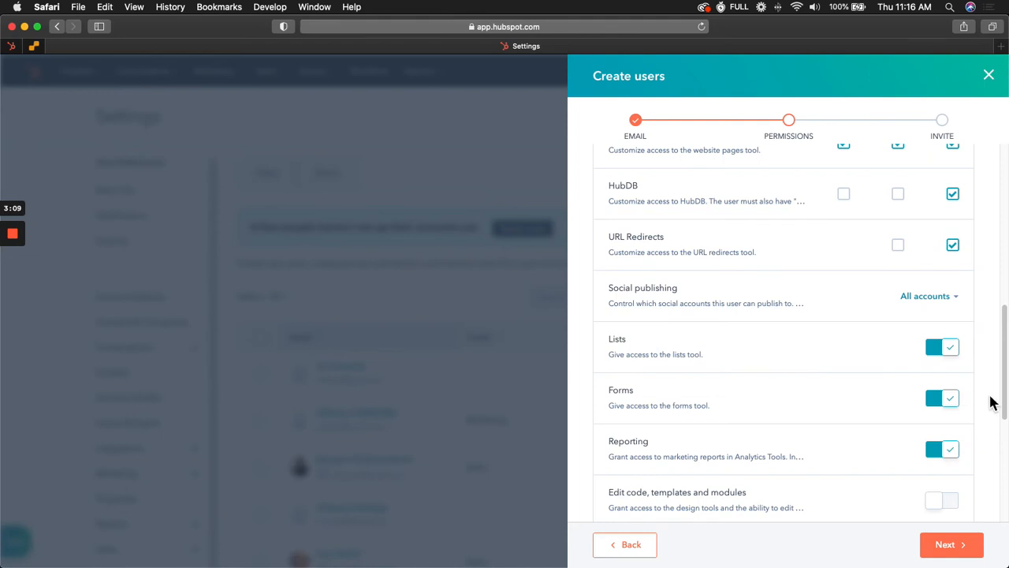
{"action": "scroll", "coordinate": [992, 402], "scroll_direction": "down", "scroll_amount": 4}
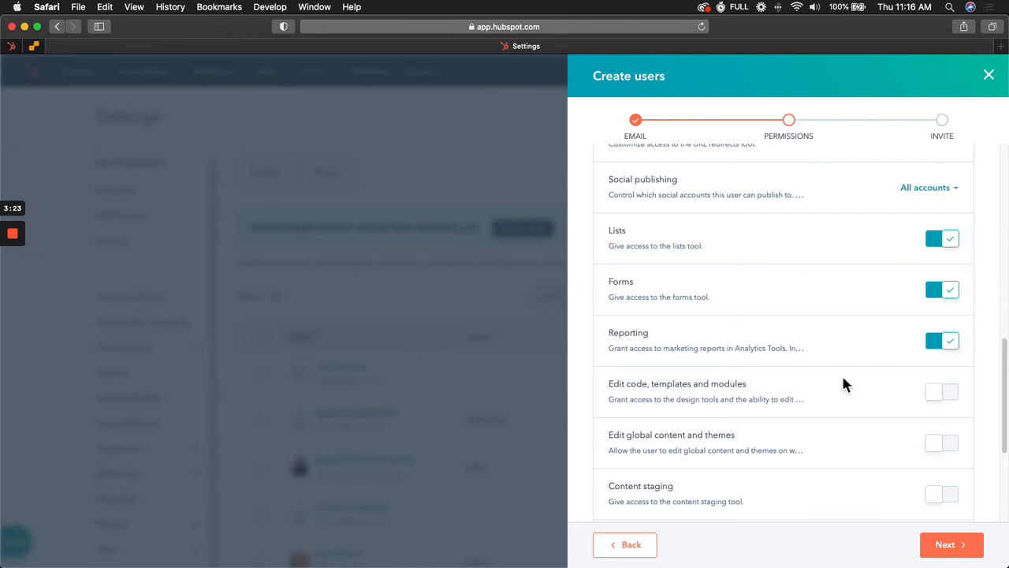
Turn on the Edit code, templates and modules, Edit global content and themes, and Content staging permissions.
{"action": "scroll", "coordinate": [842, 384], "scroll_direction": "down", "scroll_amount": 1}
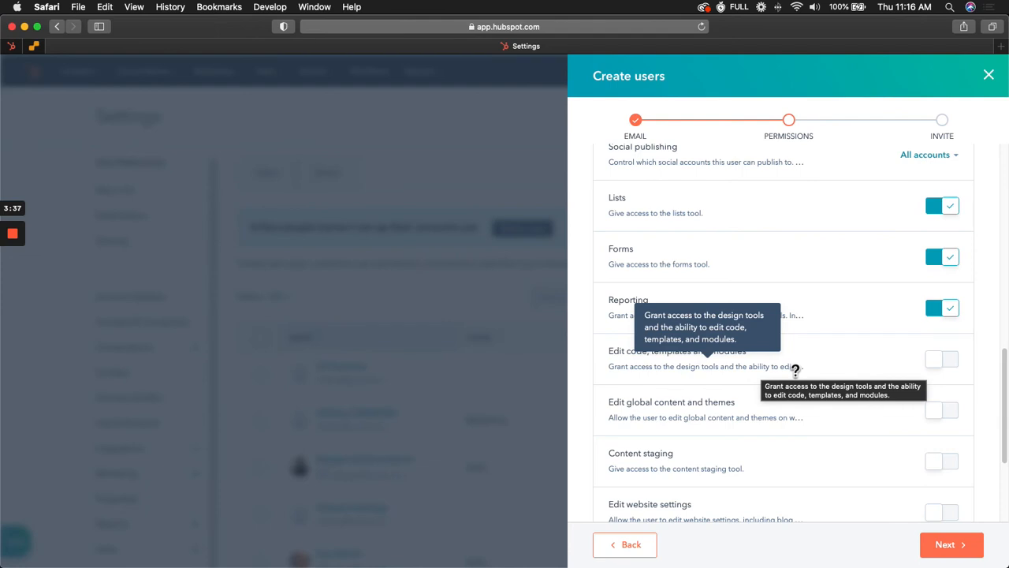
{"action": "left_click", "coordinate": [955, 364]}
{"action": "scroll", "coordinate": [991, 344], "scroll_direction": "down", "scroll_amount": 3}
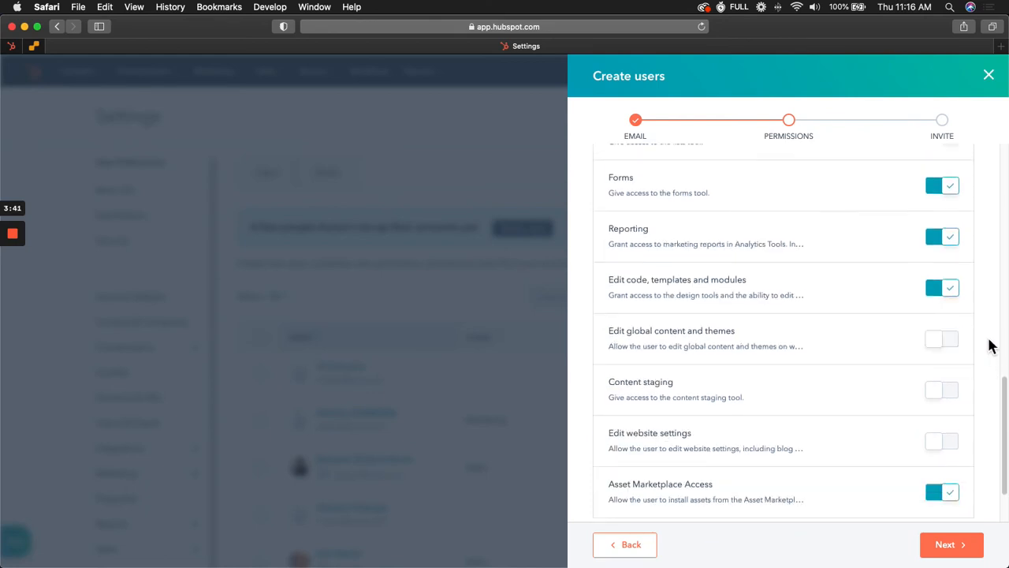
{"action": "mouse_move", "coordinate": [624, 309]}
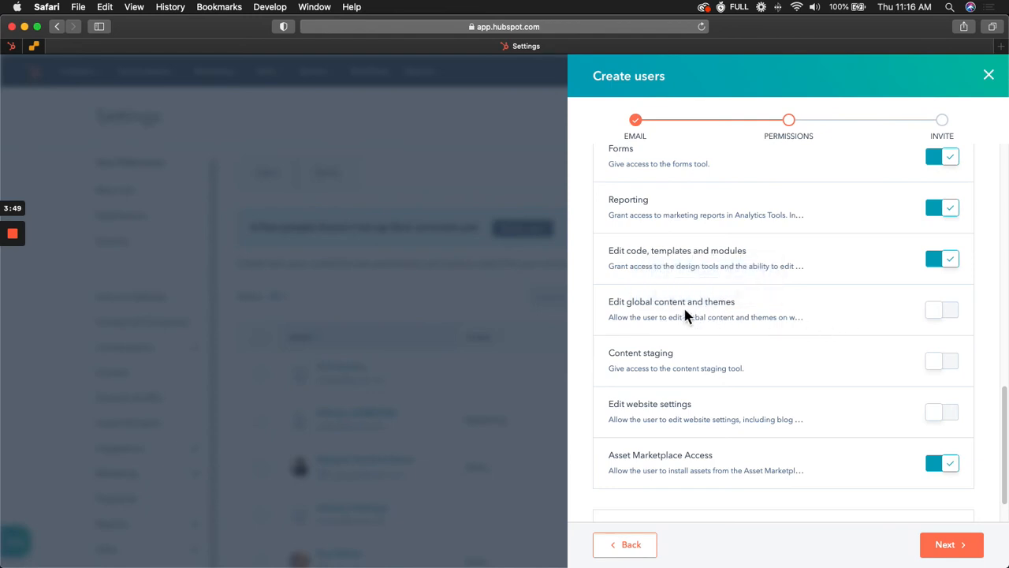
{"action": "left_click", "coordinate": [951, 315]}
{"action": "scroll", "coordinate": [1002, 325], "scroll_direction": "down", "scroll_amount": 2}
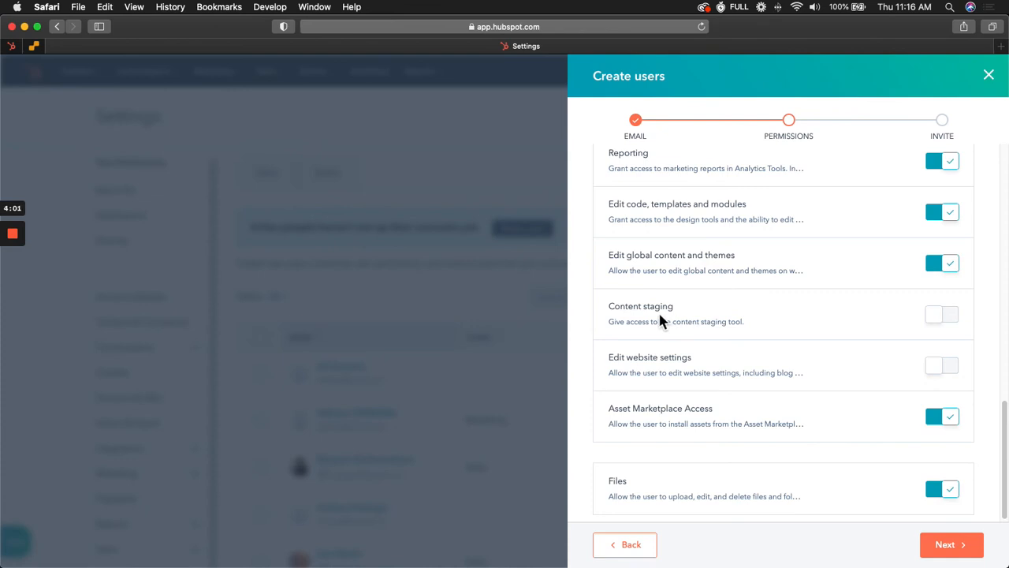
{"action": "left_click", "coordinate": [949, 323]}
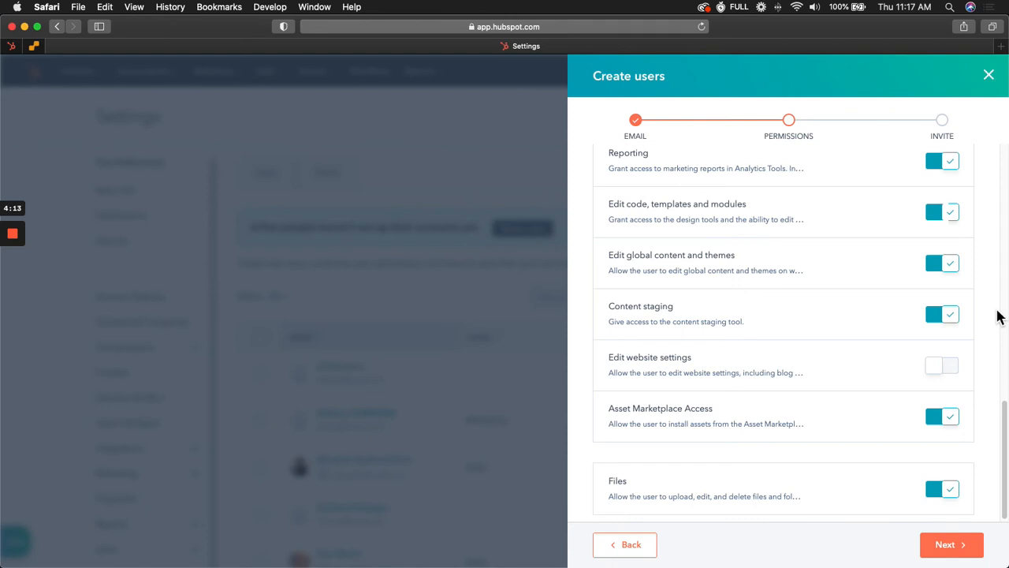
Continue to the invite step and send the email invitation to the new user.
{"action": "scroll", "coordinate": [962, 332], "scroll_direction": "down", "scroll_amount": 1}
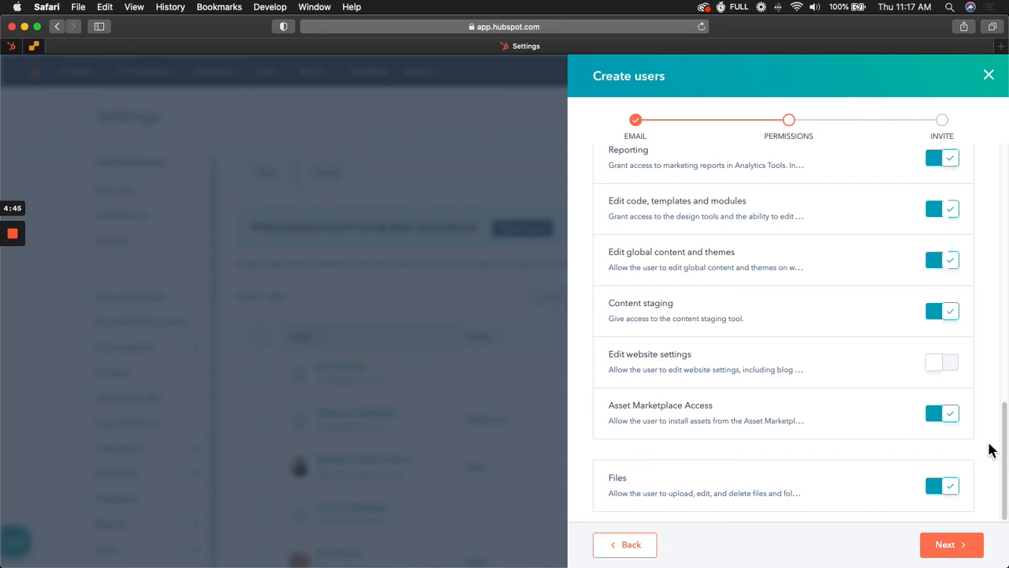
{"action": "scroll", "coordinate": [994, 433], "scroll_direction": "up", "scroll_amount": 15}
{"action": "scroll", "coordinate": [996, 418], "scroll_direction": "down", "scroll_amount": 6}
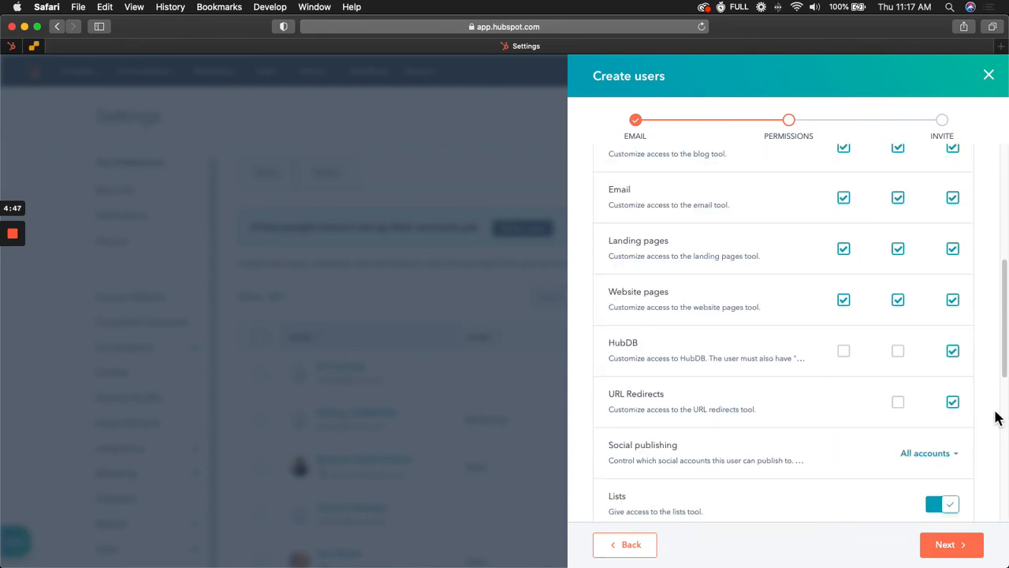
{"action": "scroll", "coordinate": [996, 418], "scroll_direction": "down", "scroll_amount": 10}
{"action": "left_click", "coordinate": [957, 554]}
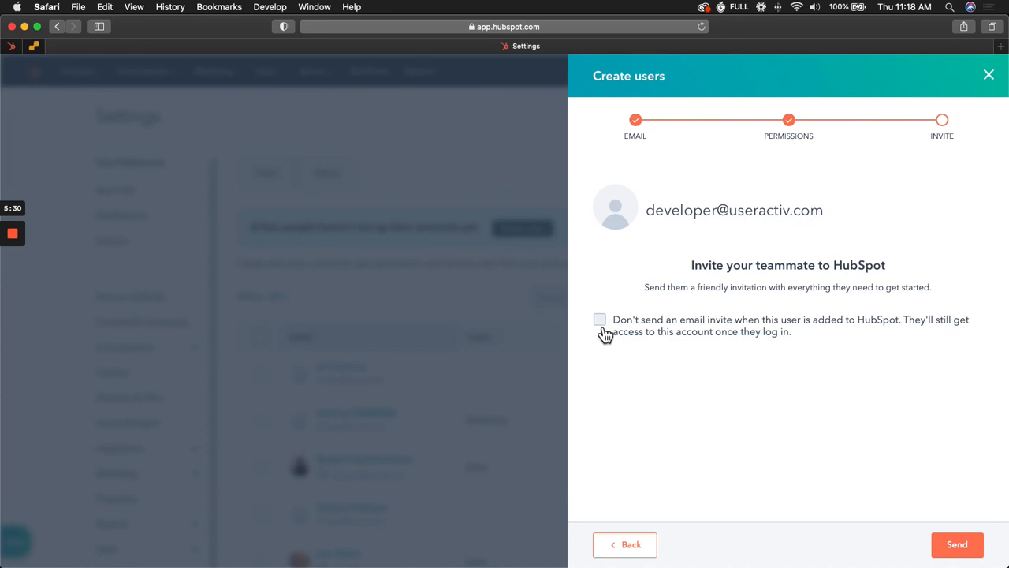
{"action": "left_click", "coordinate": [966, 552]}
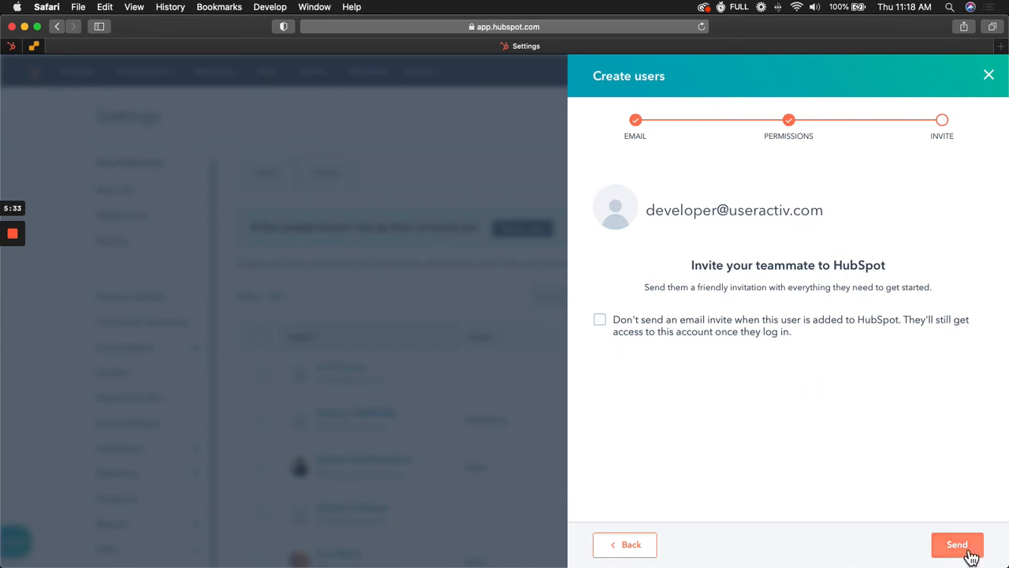